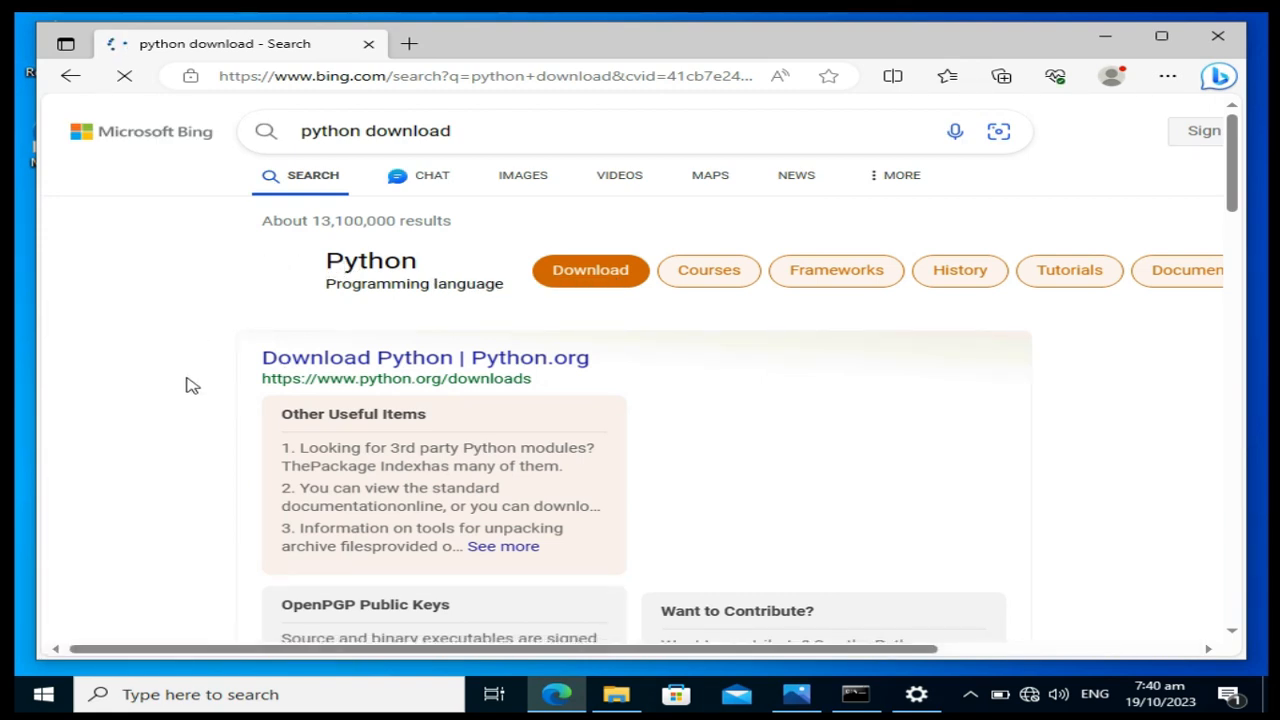
- Open the Download Python page on python.org from the search results and go to the Python 3.12.0 release
click(308, 358)
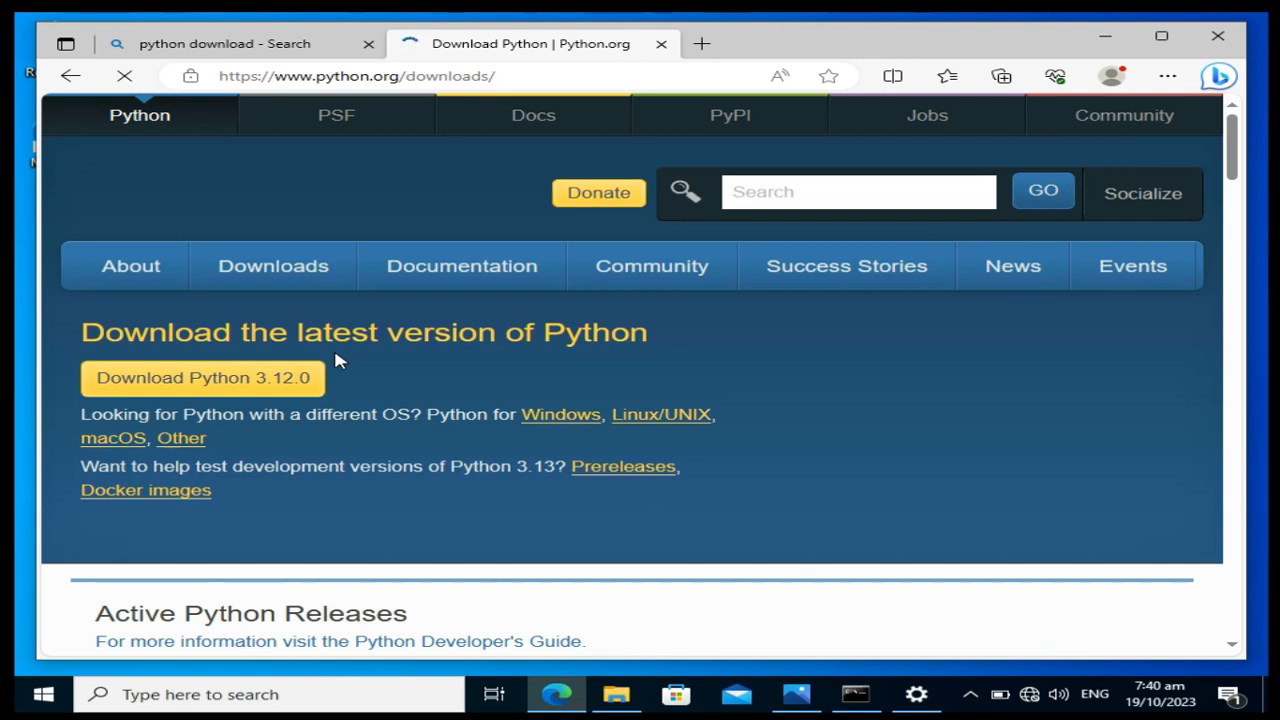
scroll(336, 360, down, 2)
scroll(335, 353, up, 2)
click(188, 380)
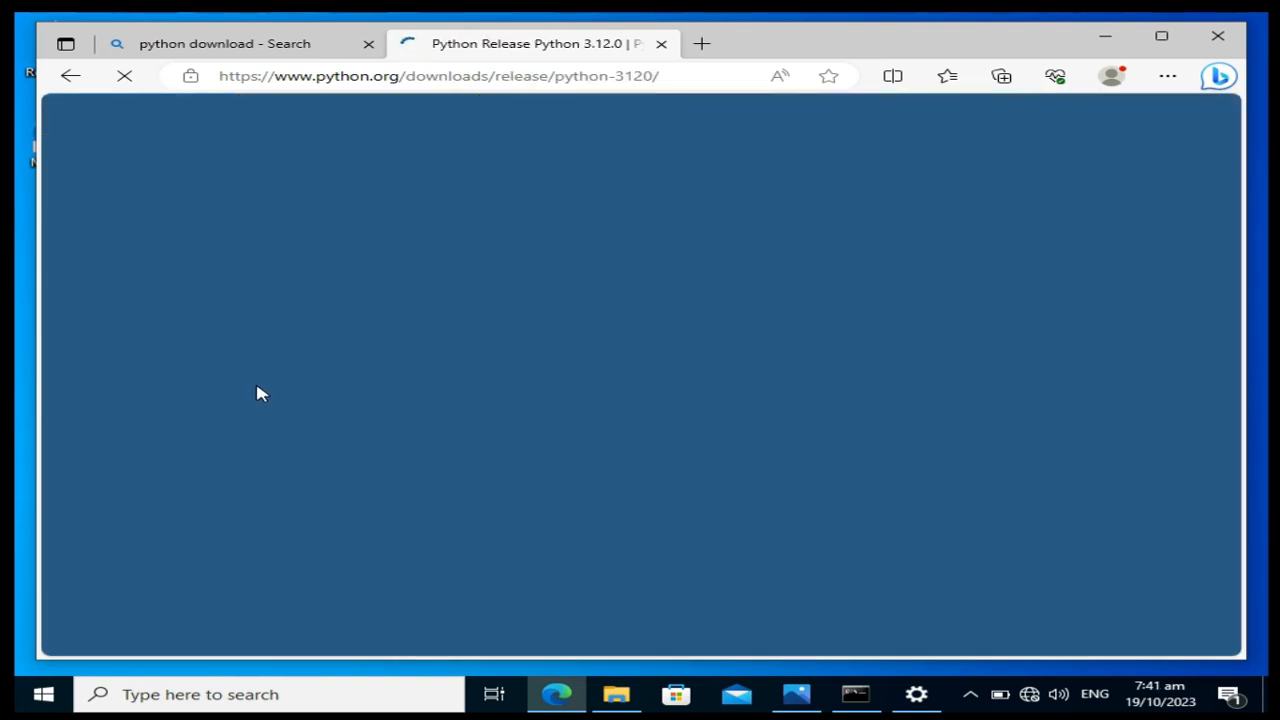
- Download the recommended Windows installer (64-bit) from the Files table of the Python 3.12.0 release page
scroll(258, 386, down, 3)
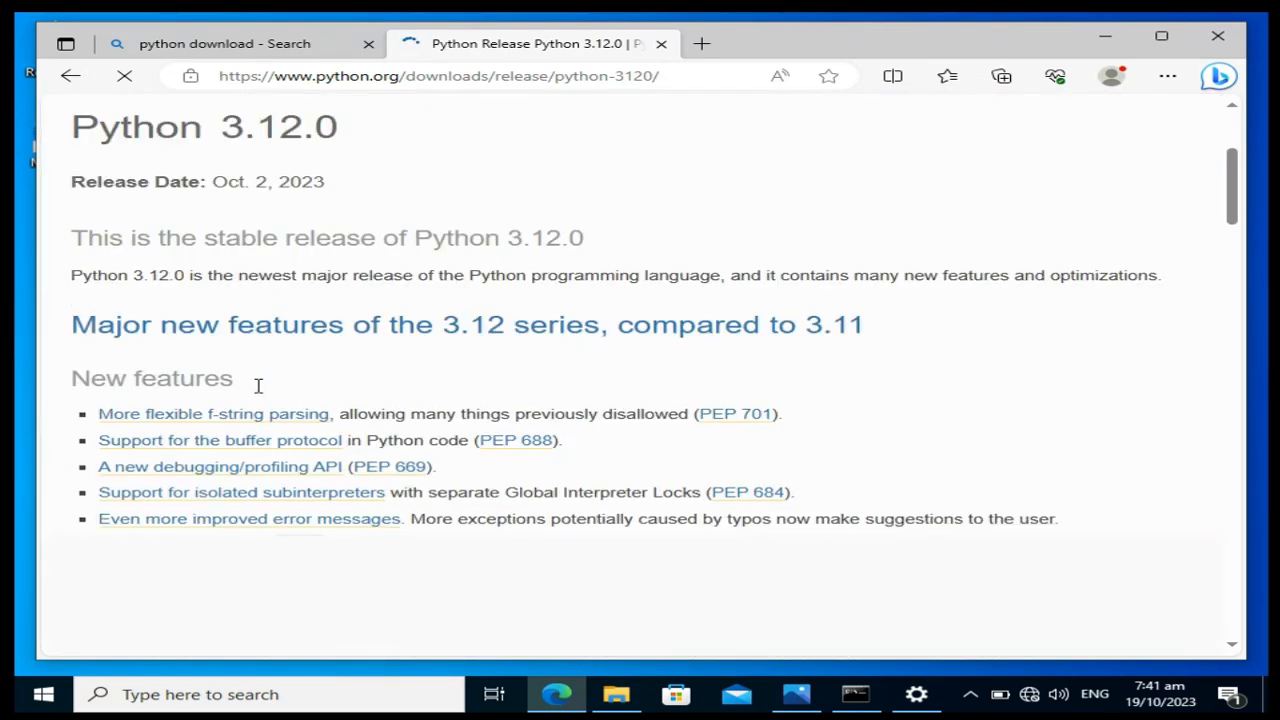
scroll(258, 386, down, 1)
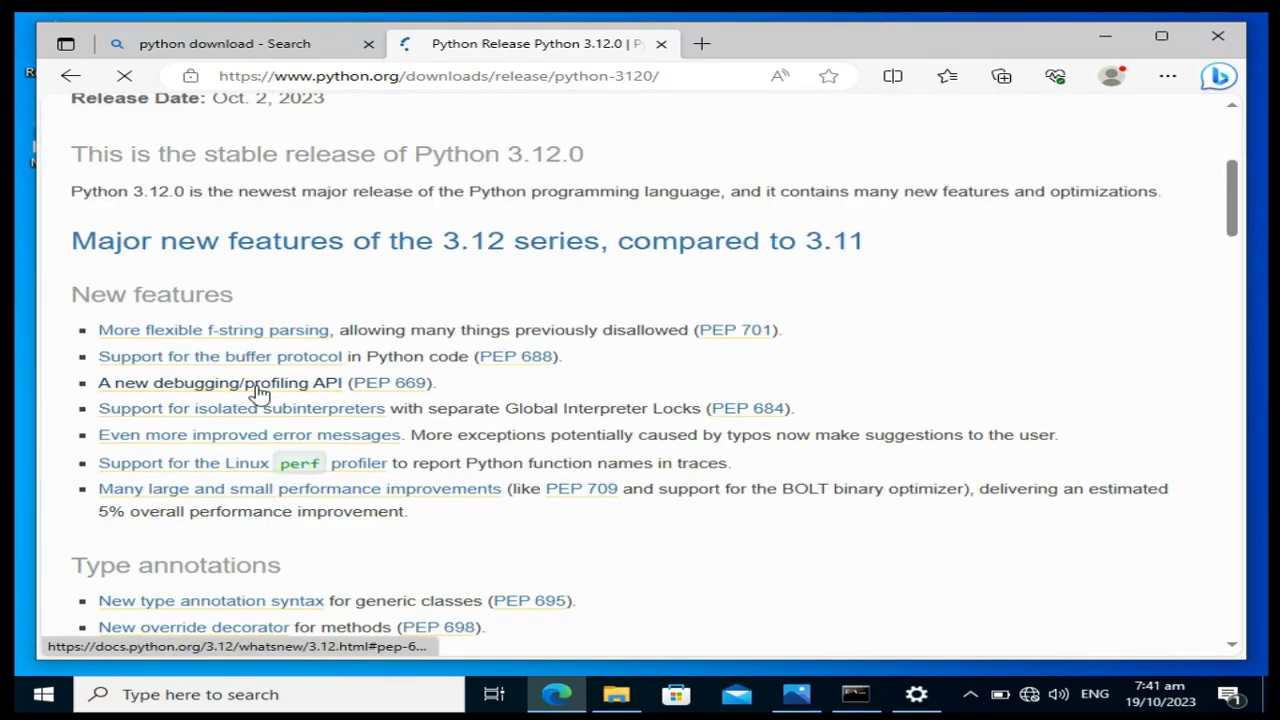
scroll(258, 392, down, 3)
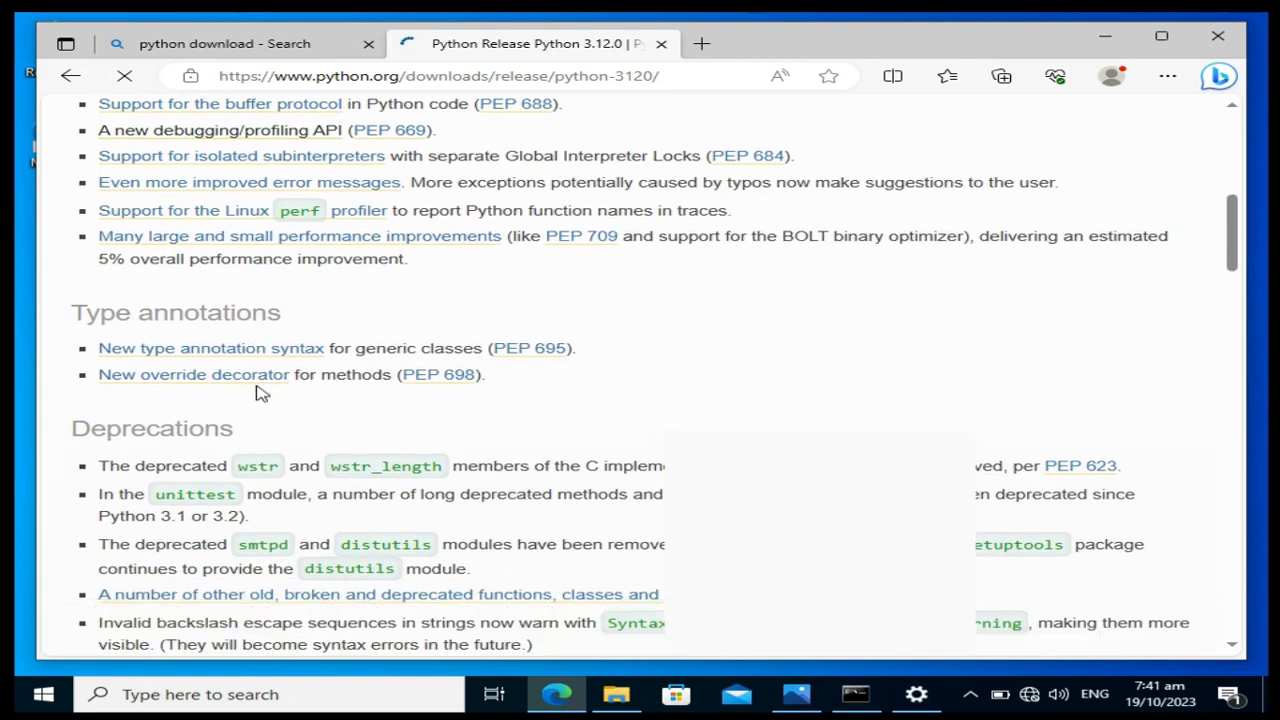
scroll(258, 392, down, 5)
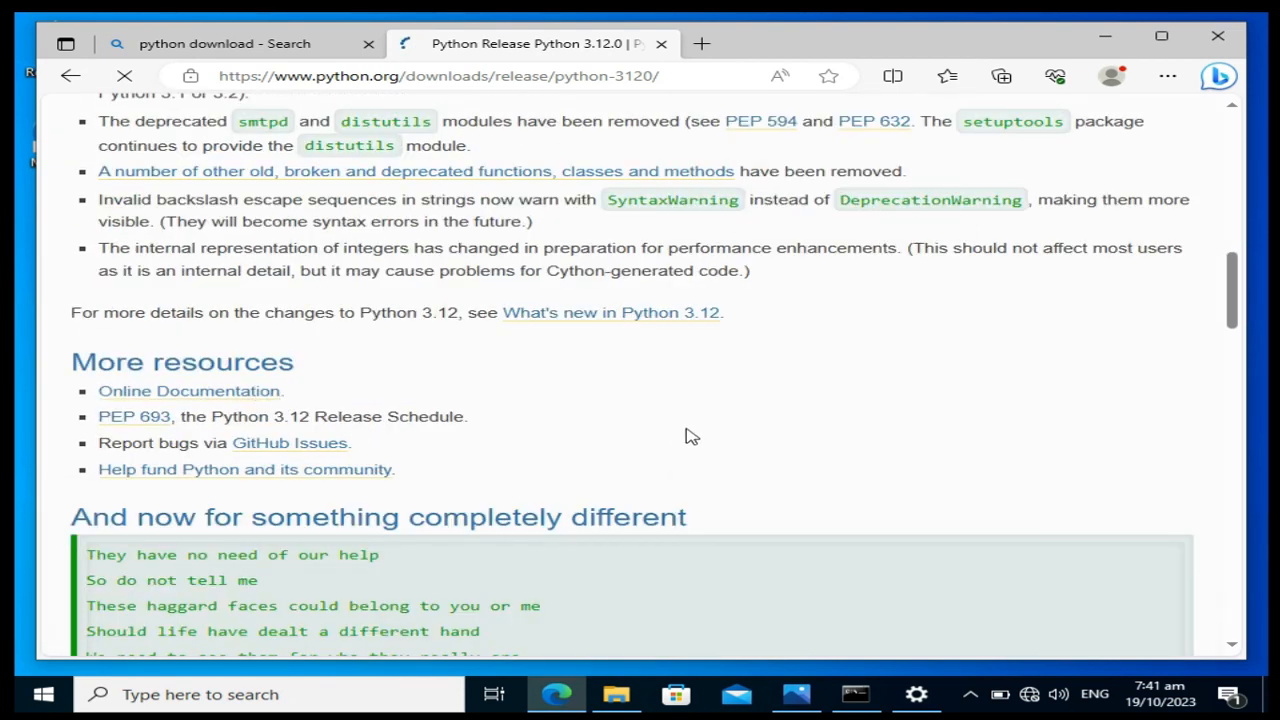
scroll(690, 436, down, 8)
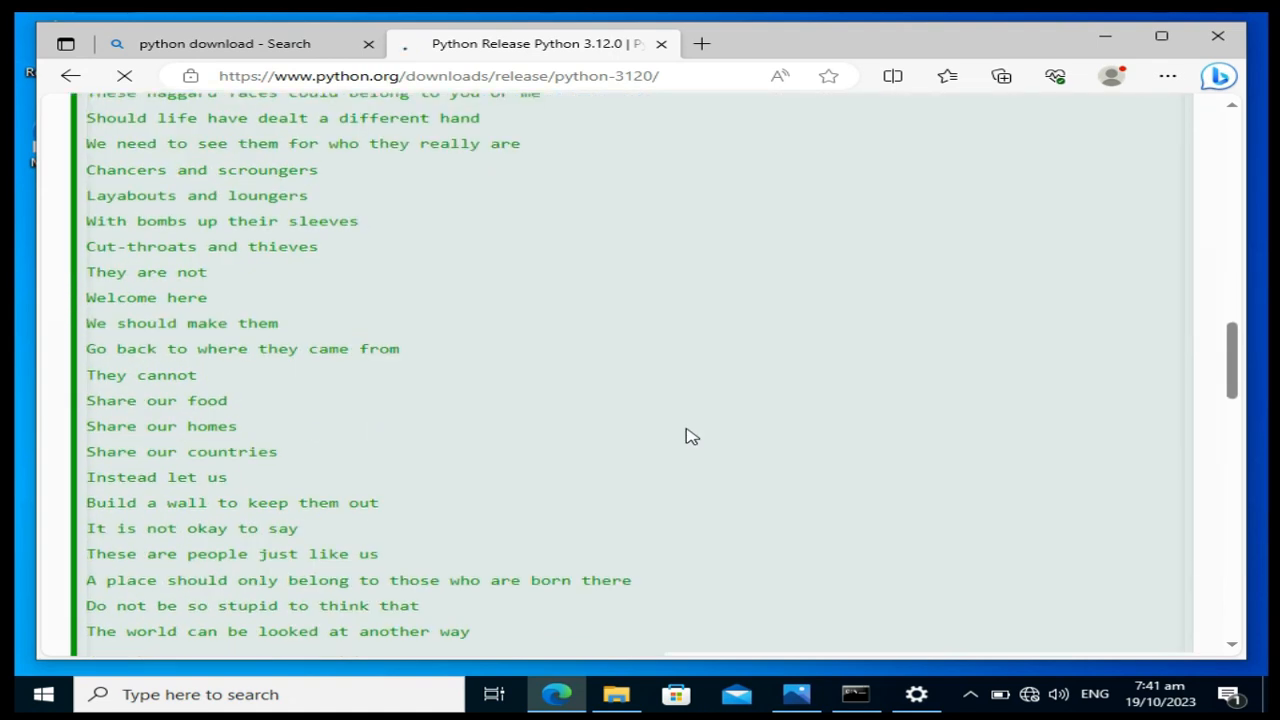
scroll(690, 436, down, 2)
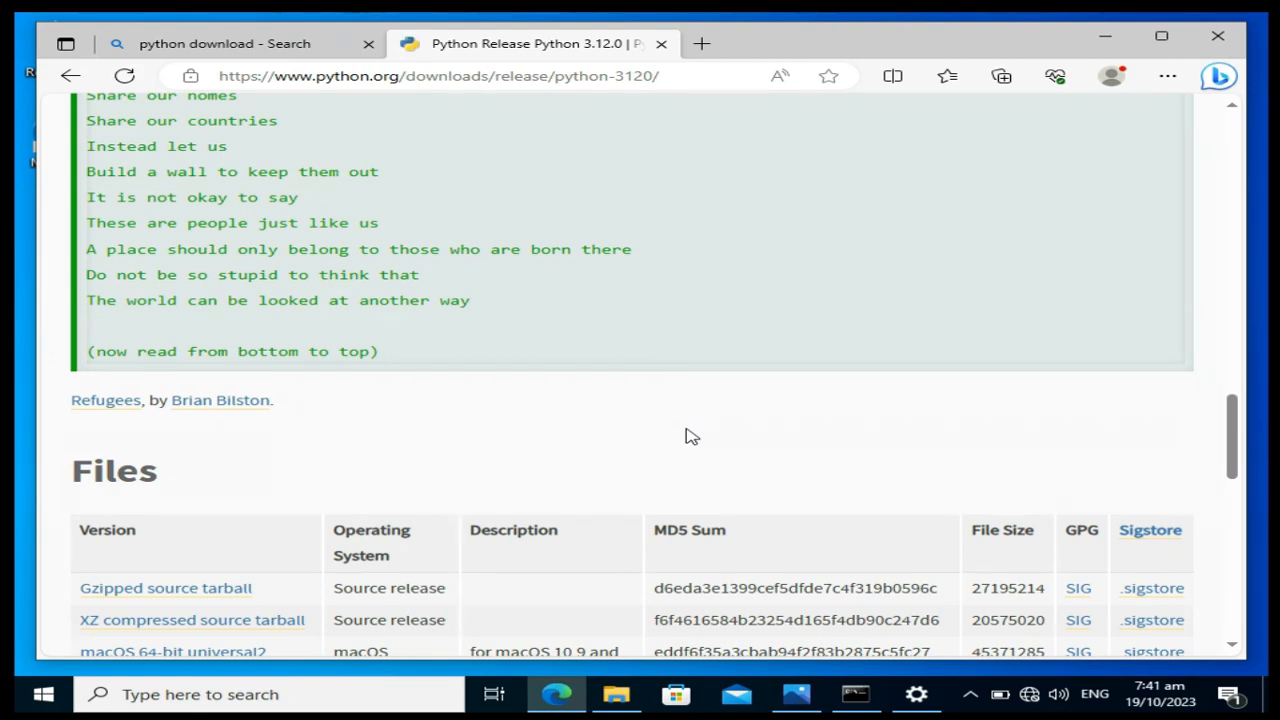
scroll(690, 436, down, 5)
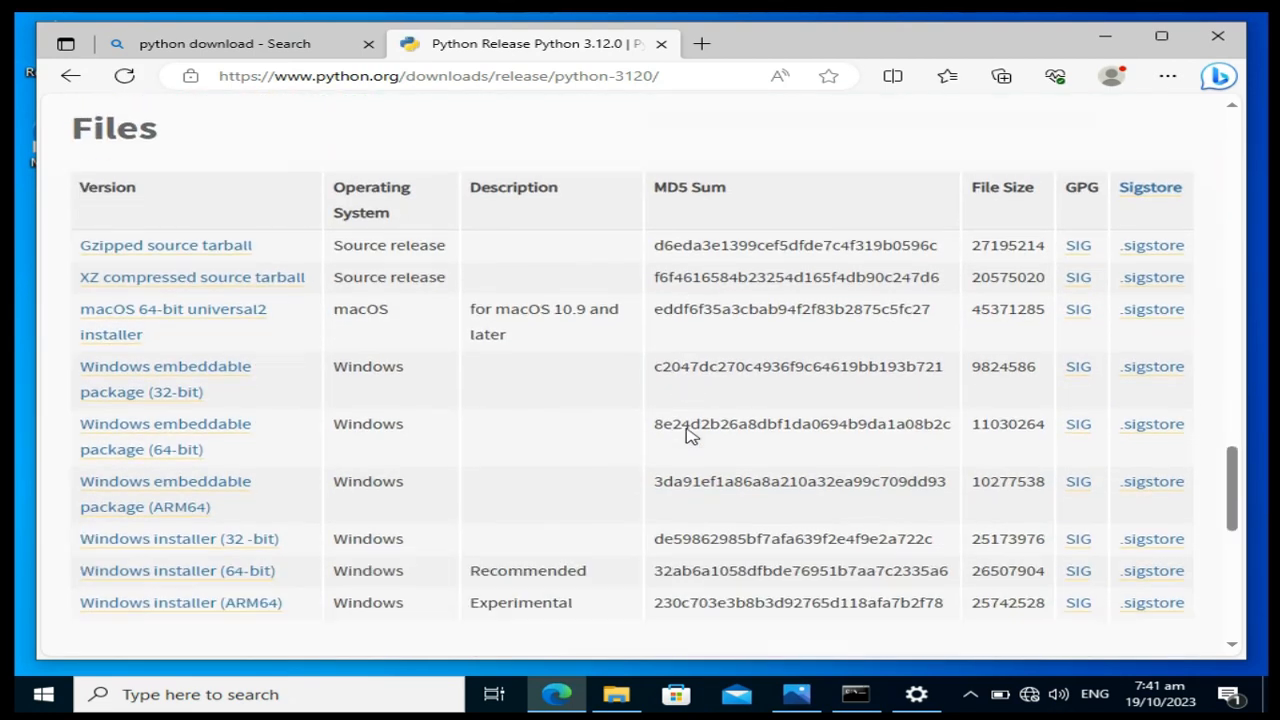
scroll(690, 436, down, 1)
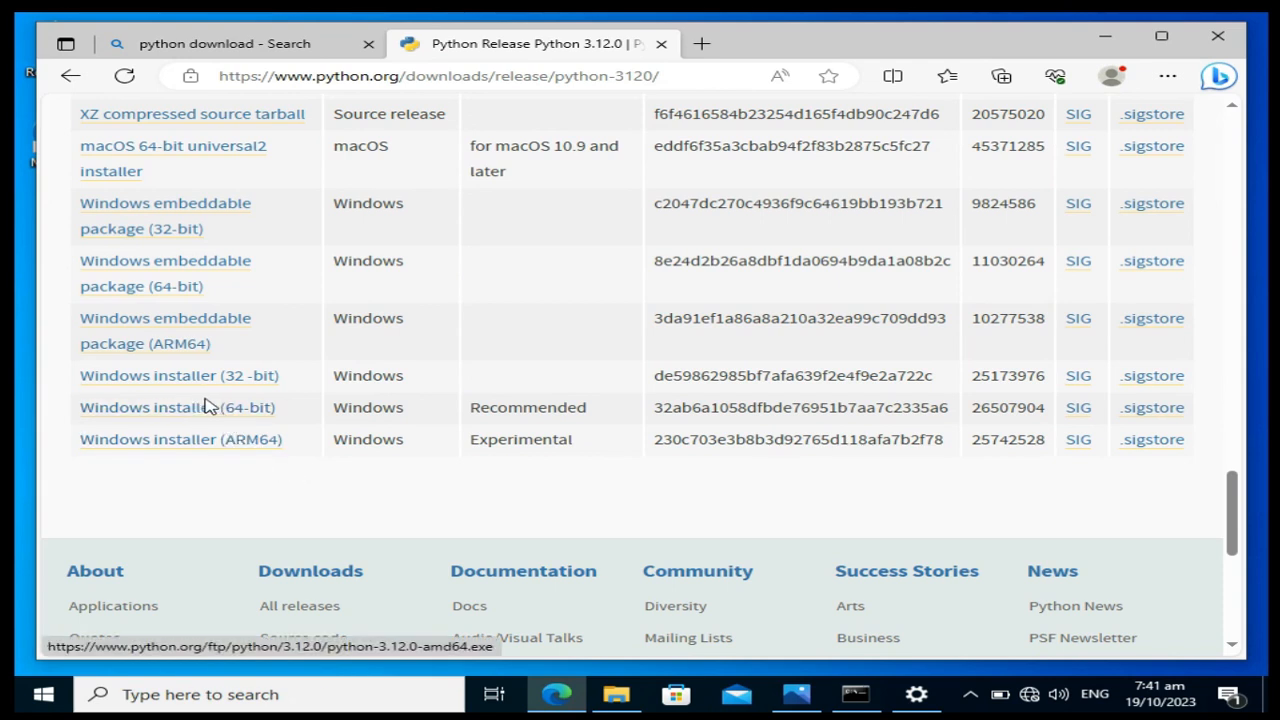
click(152, 418)
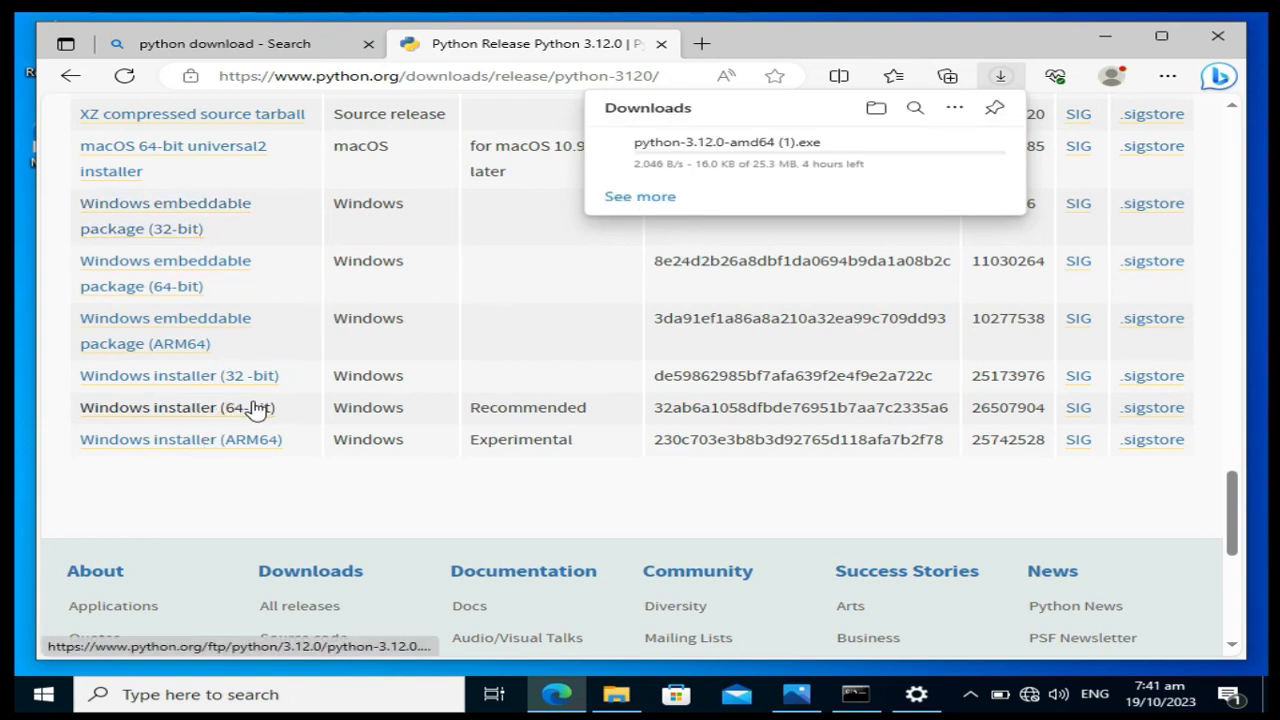
mouse_move(733, 172)
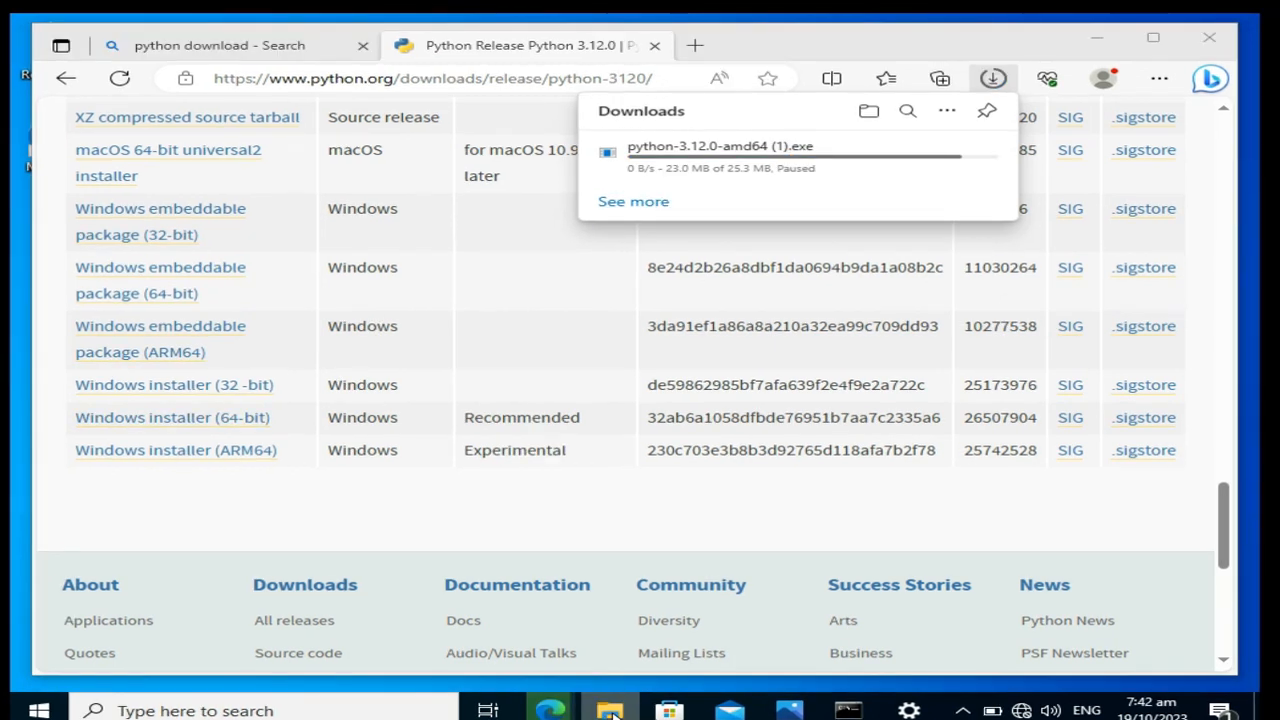
- Run python-3.12.0-amd64 from the Downloads folder in File Explorer, install Python with default settings and python.exe added to PATH, and close the setup
click(616, 695)
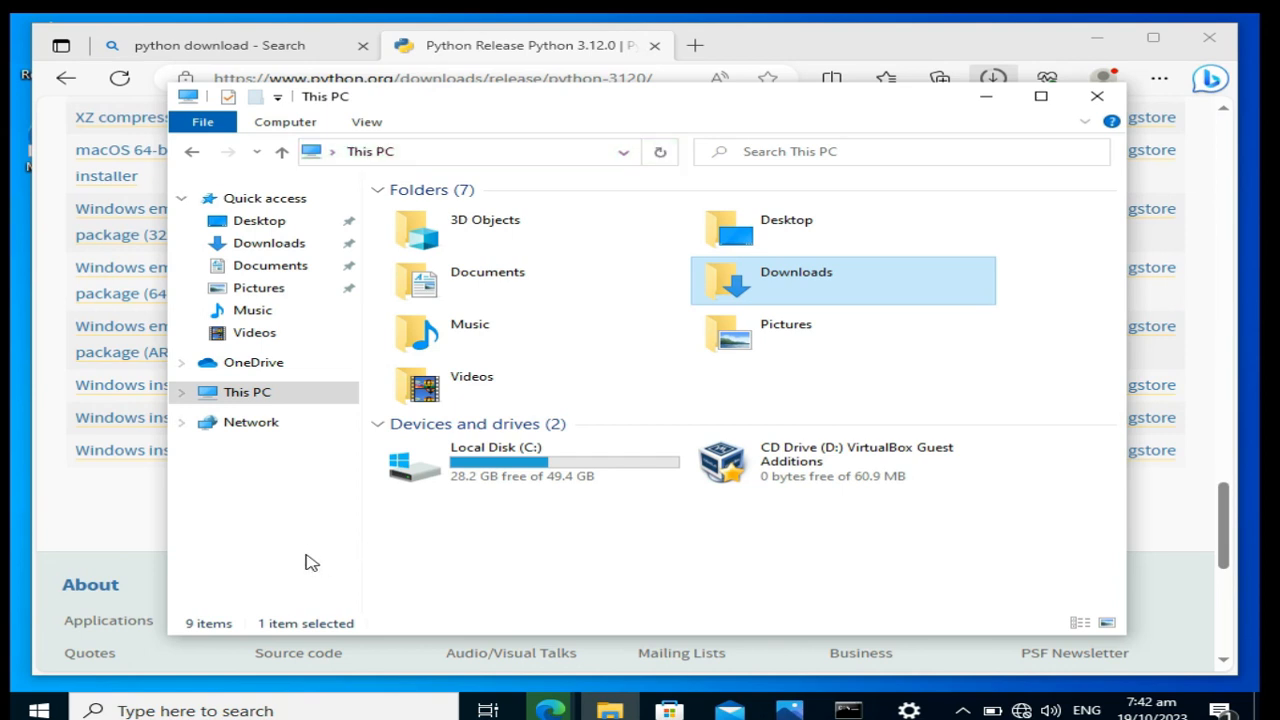
click(260, 245)
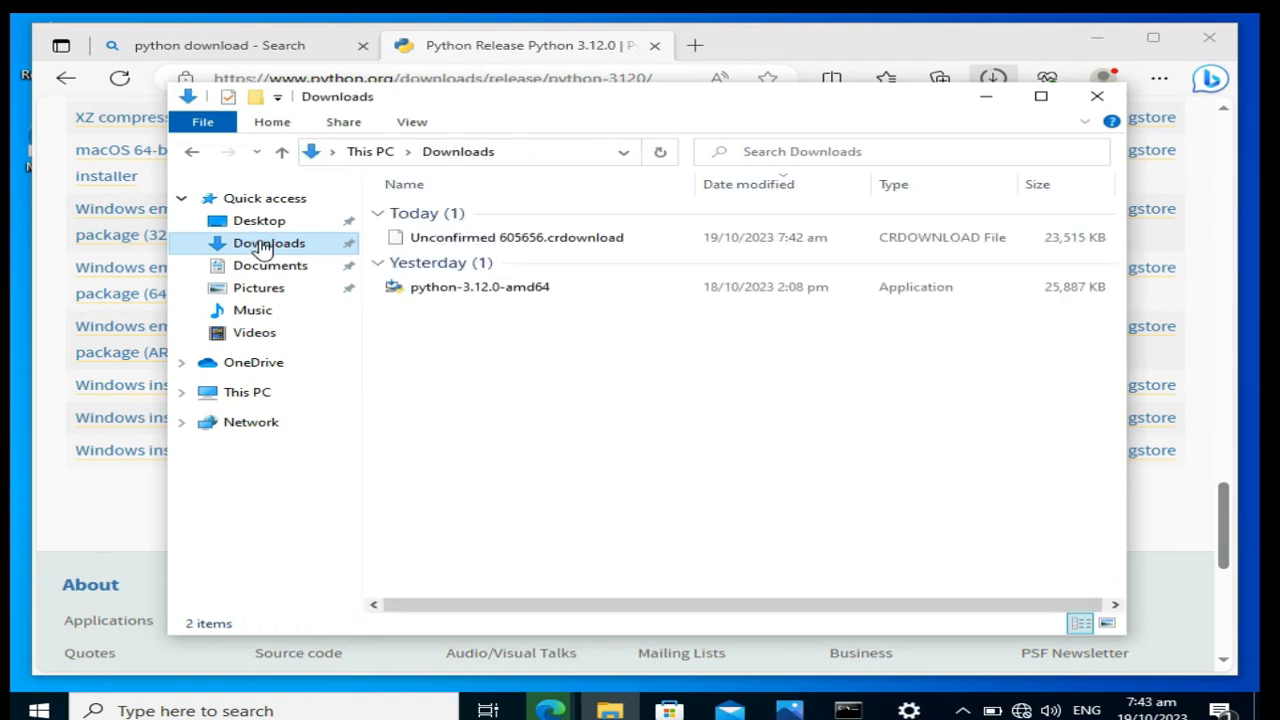
double_click(463, 288)
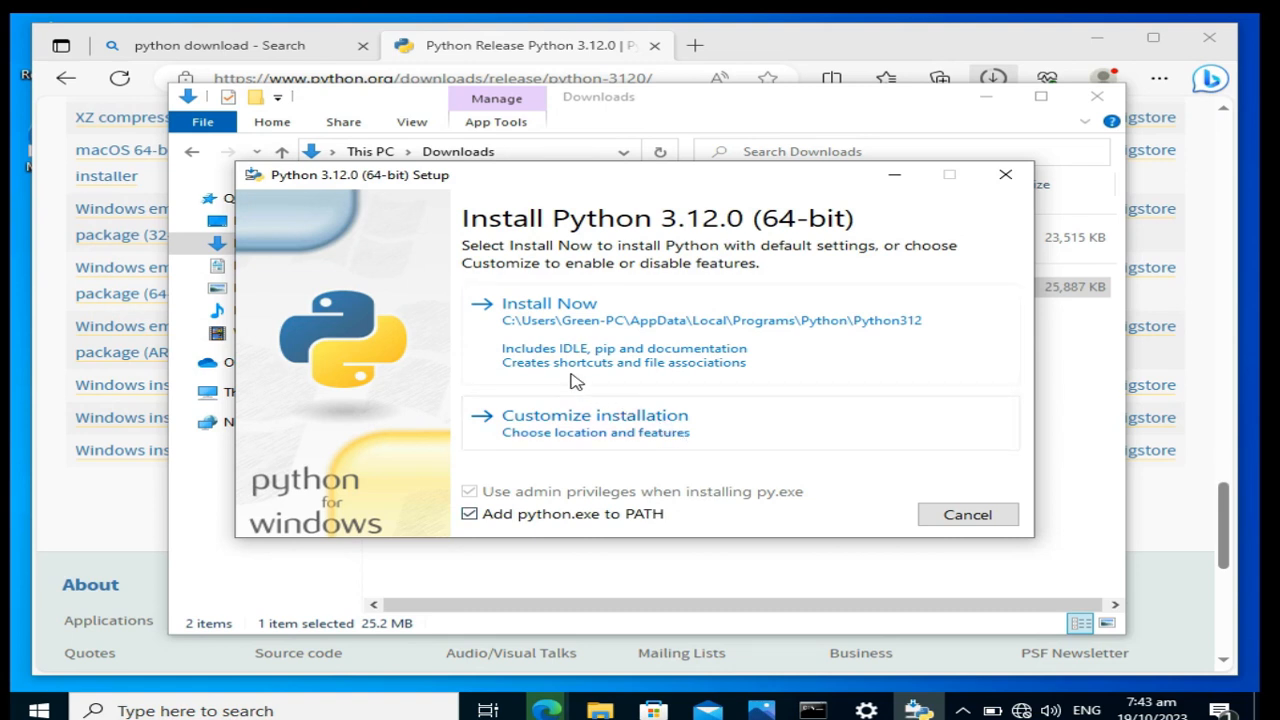
click(548, 338)
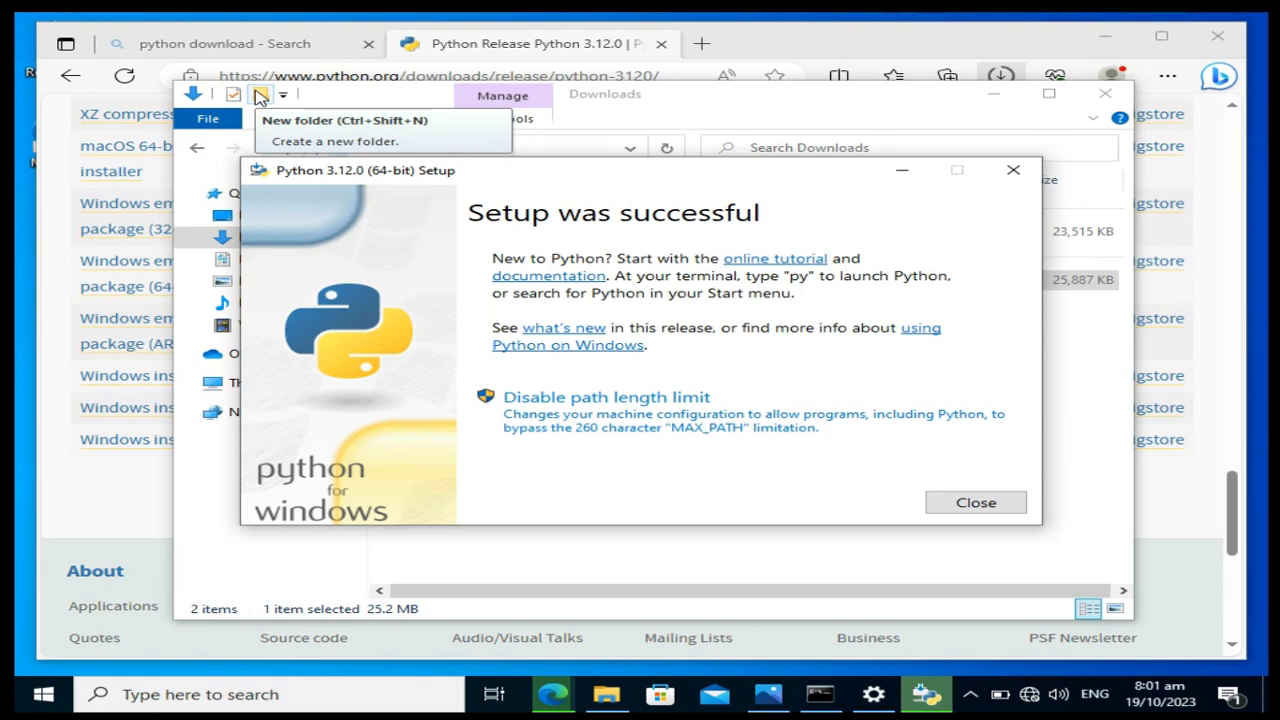
click(960, 503)
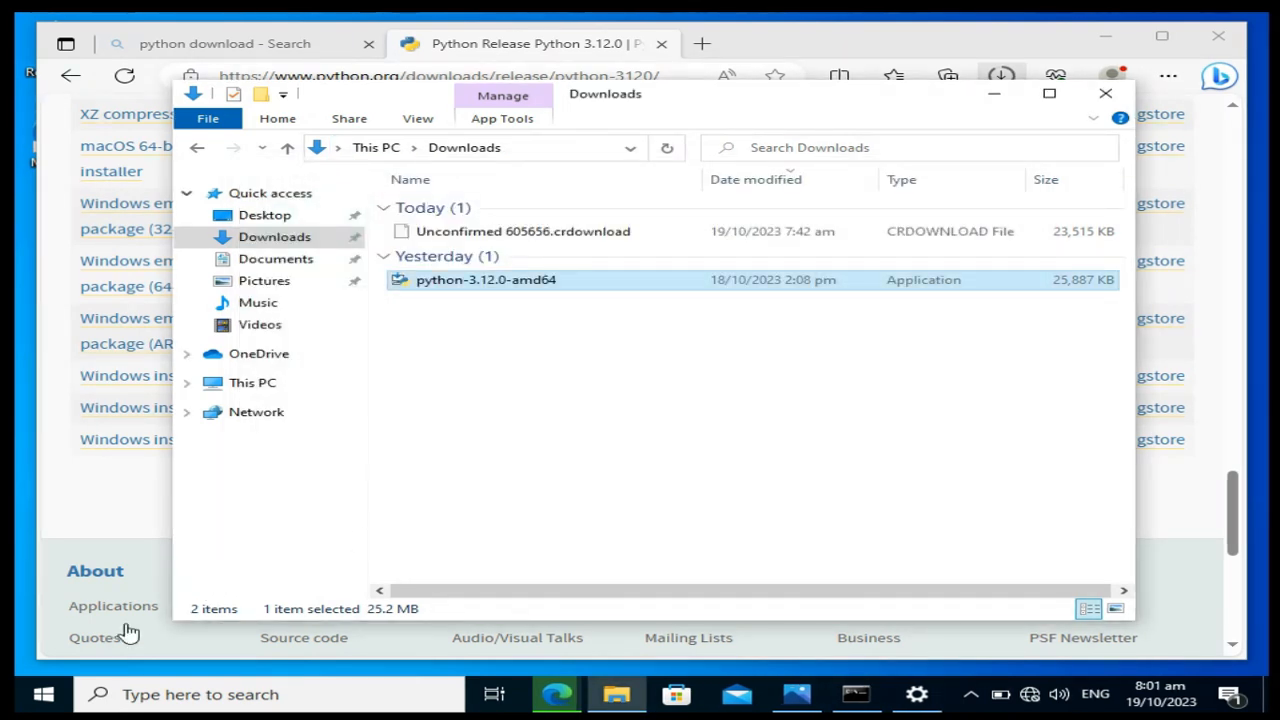
- Search Windows for cmd and open the Command Prompt
click(41, 700)
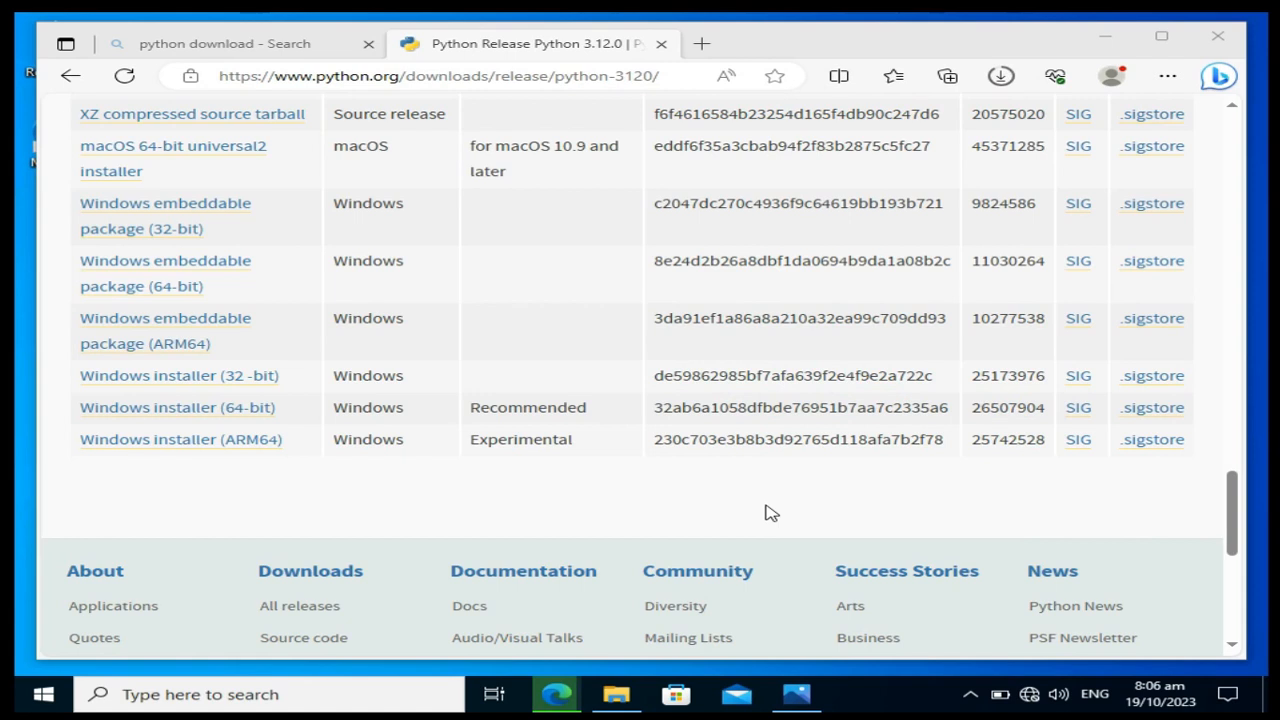
click(54, 703)
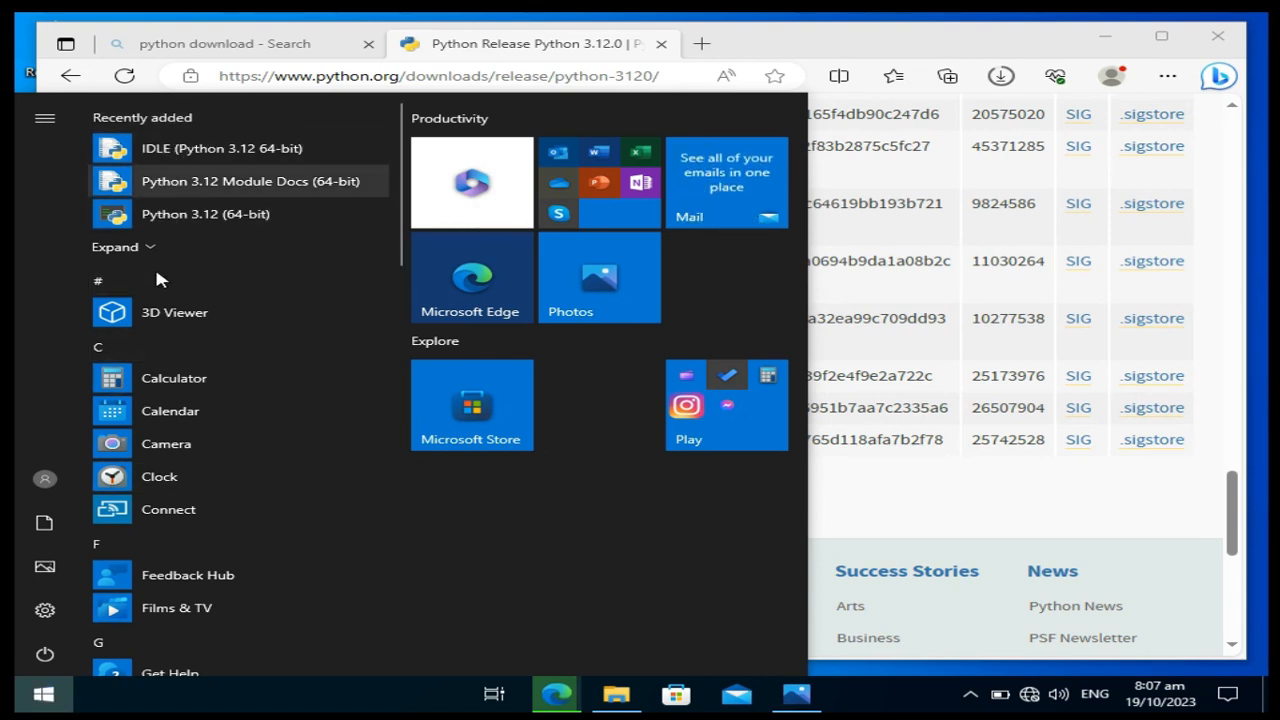
click(128, 694)
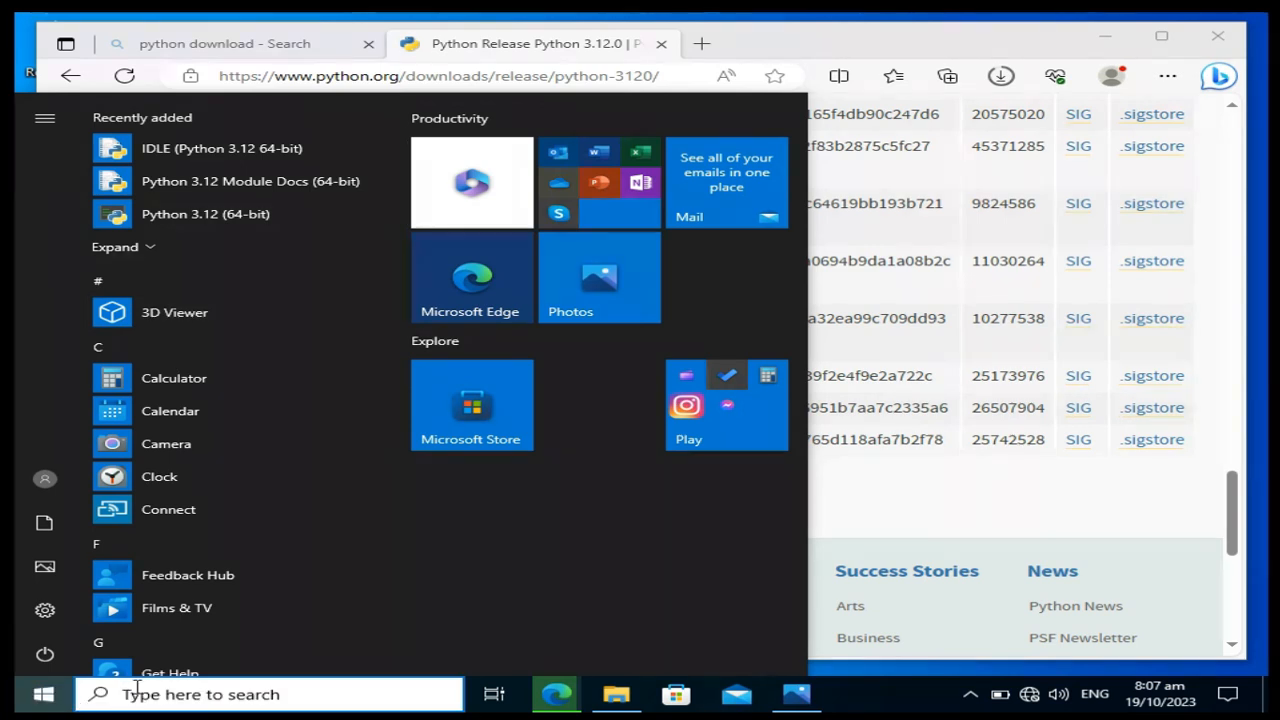
text(c)
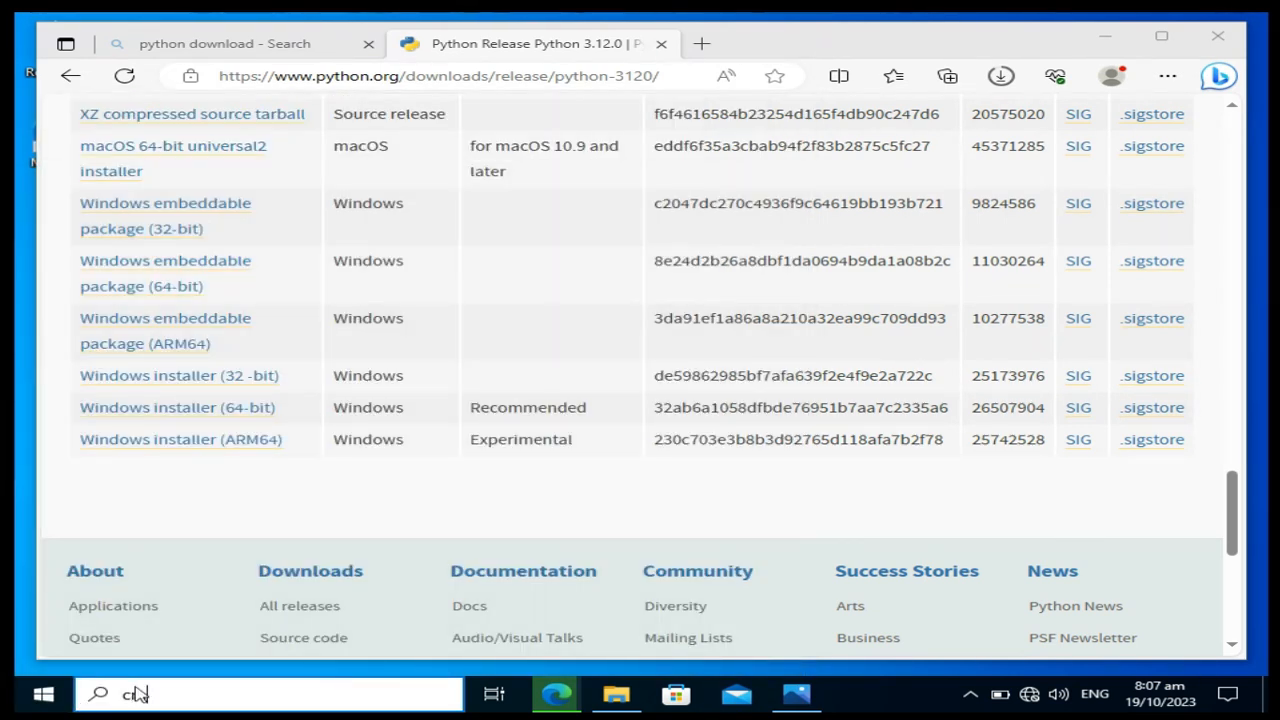
text(m)
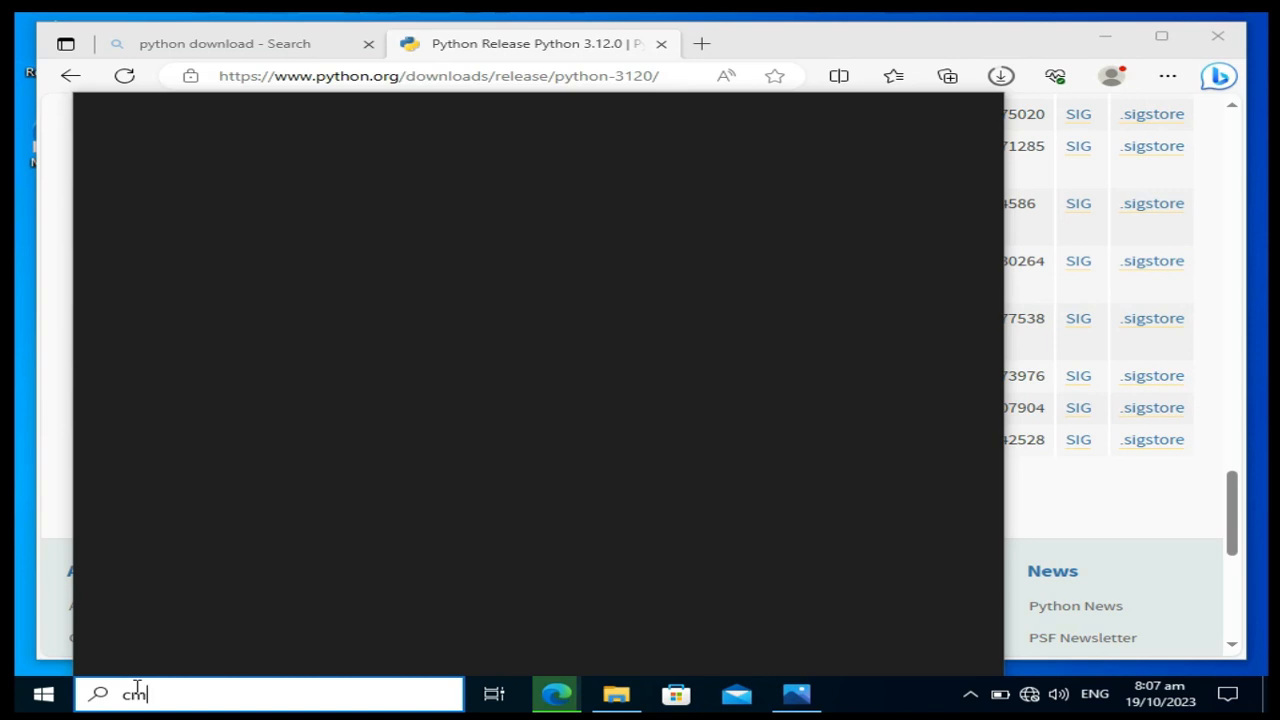
text(d)
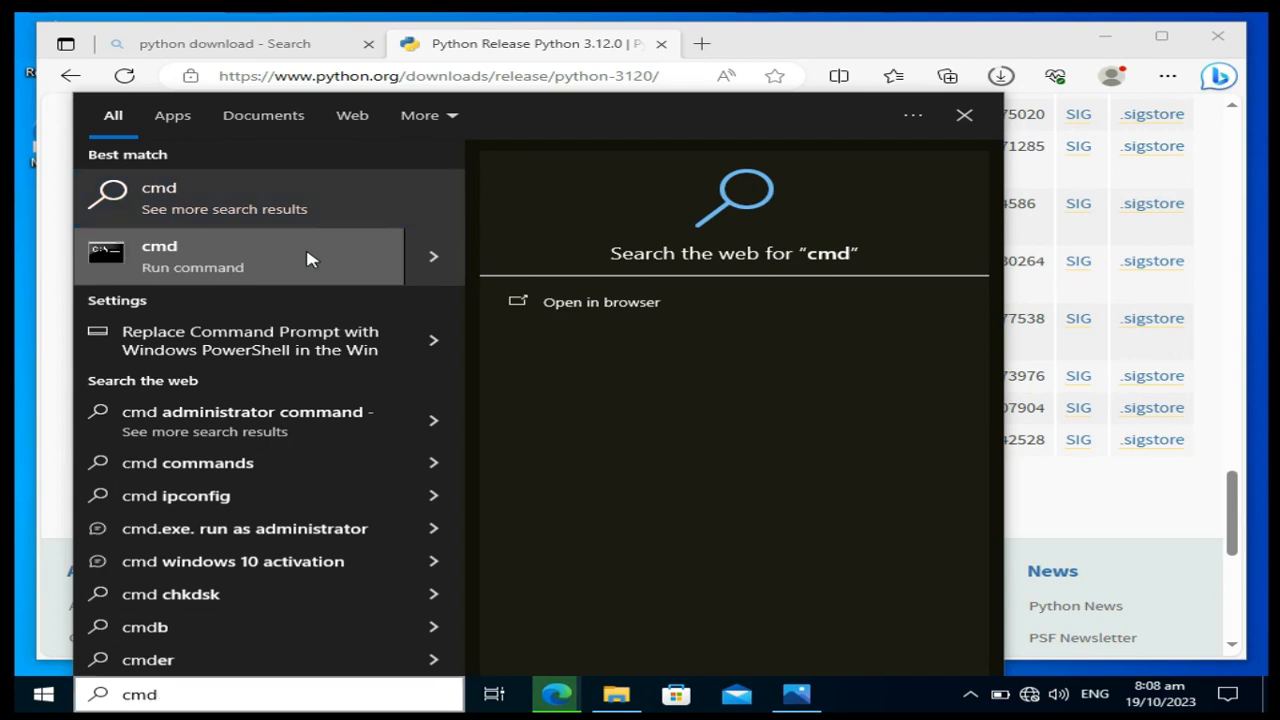
click(307, 259)
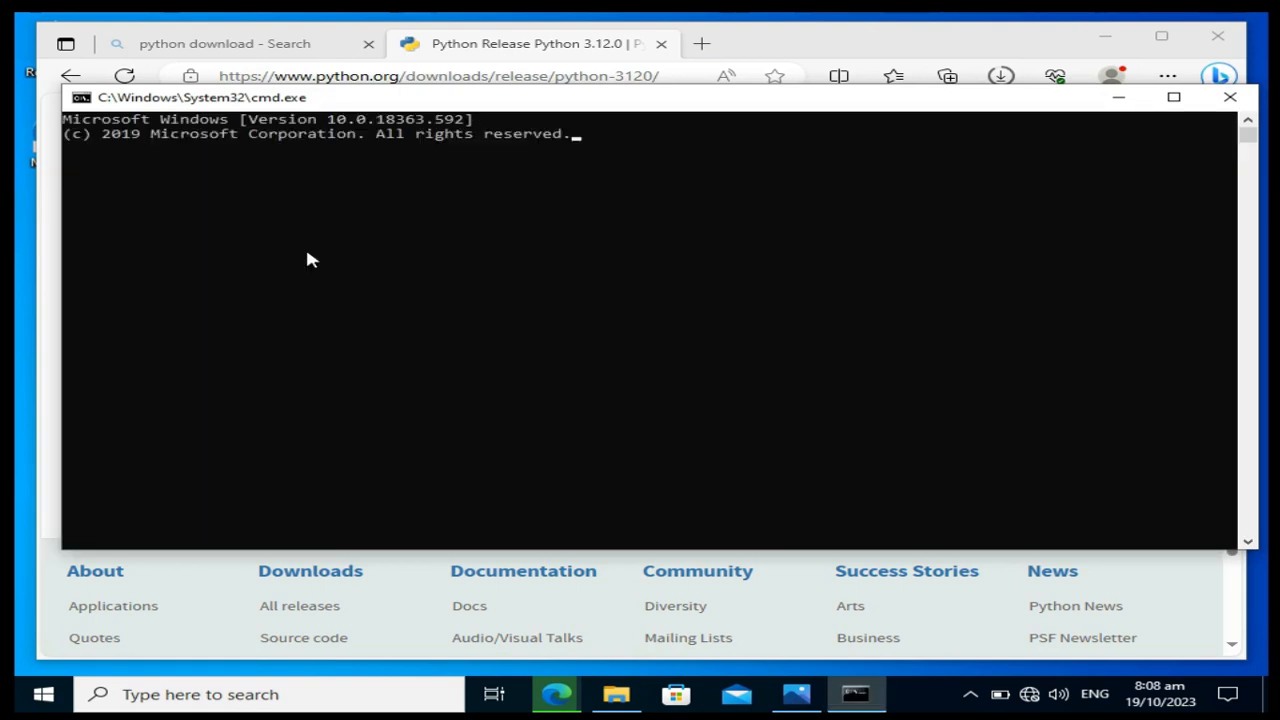
- Check the installed Python version with the command python --version
text(pytho)
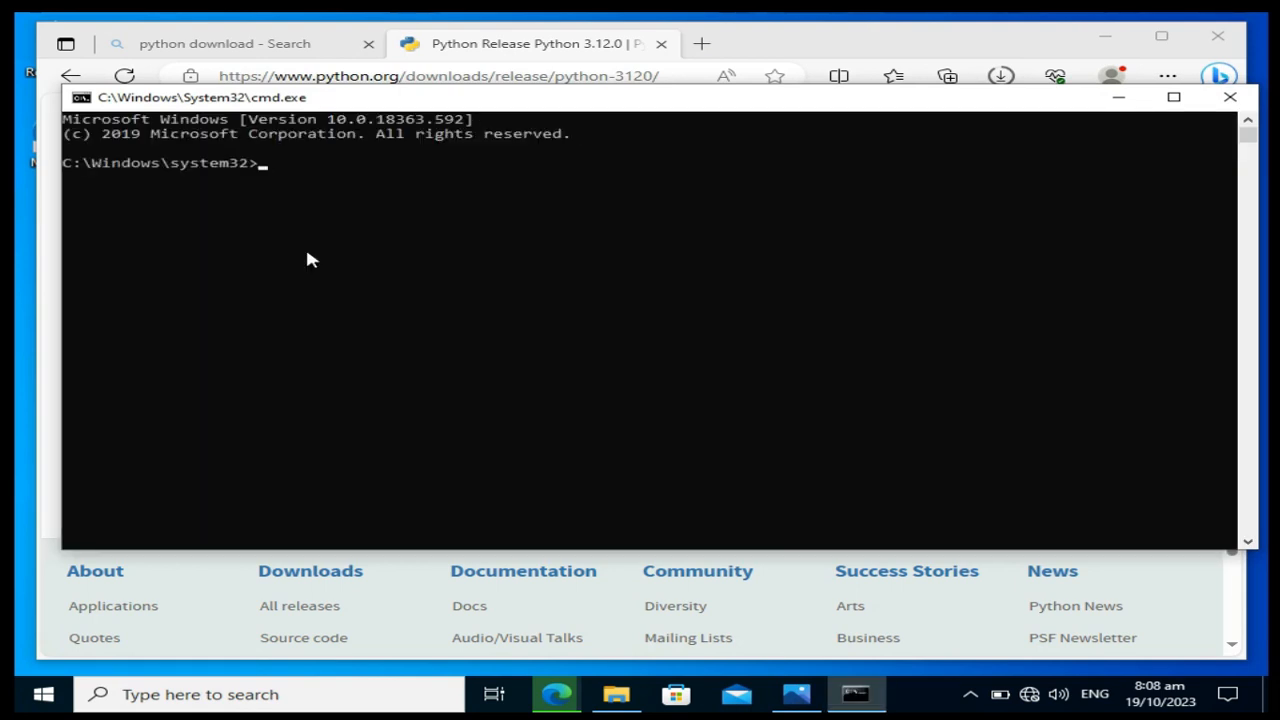
text(n --version)
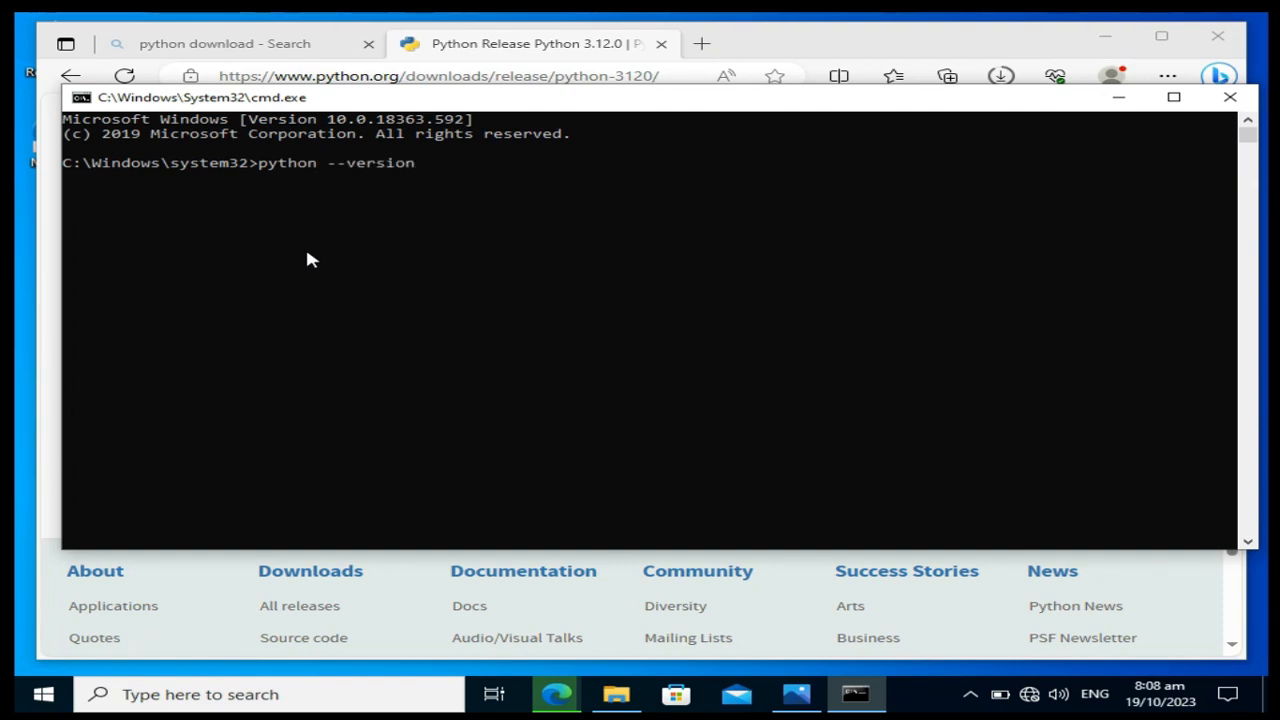
key(Return)
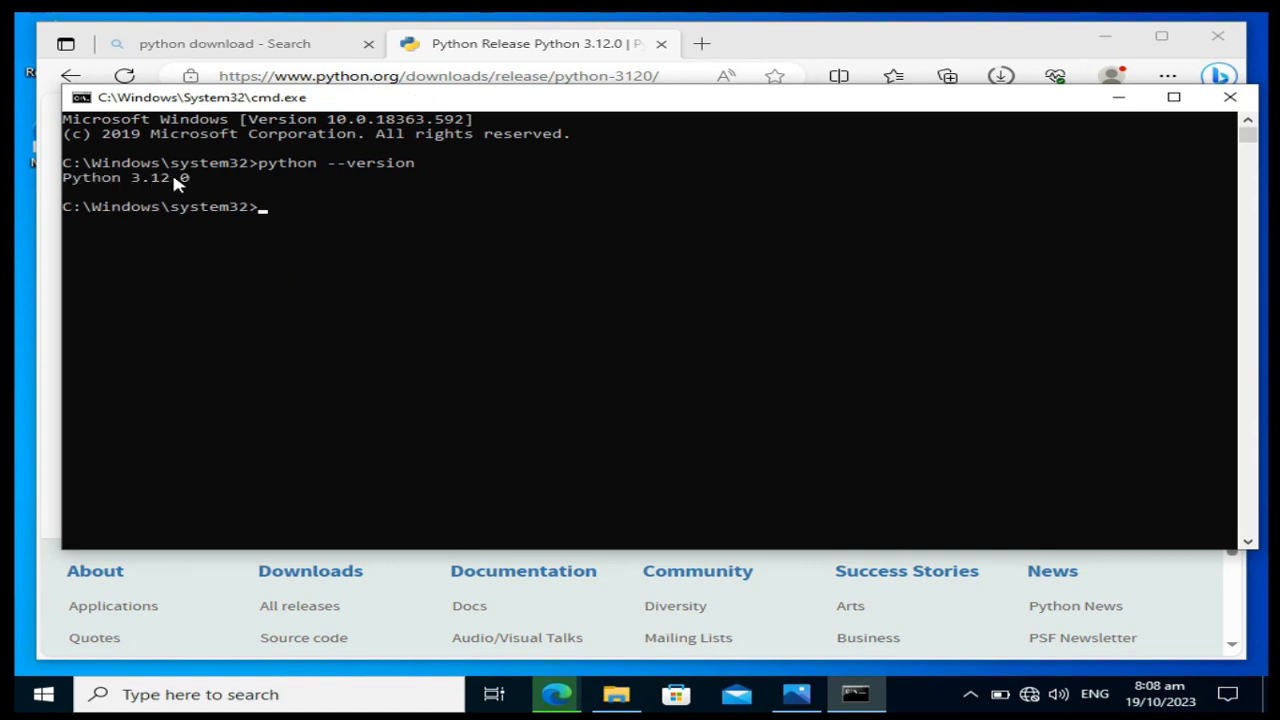
- Switch to Edge and check the version number in the heading of the Python release page
click(48, 370)
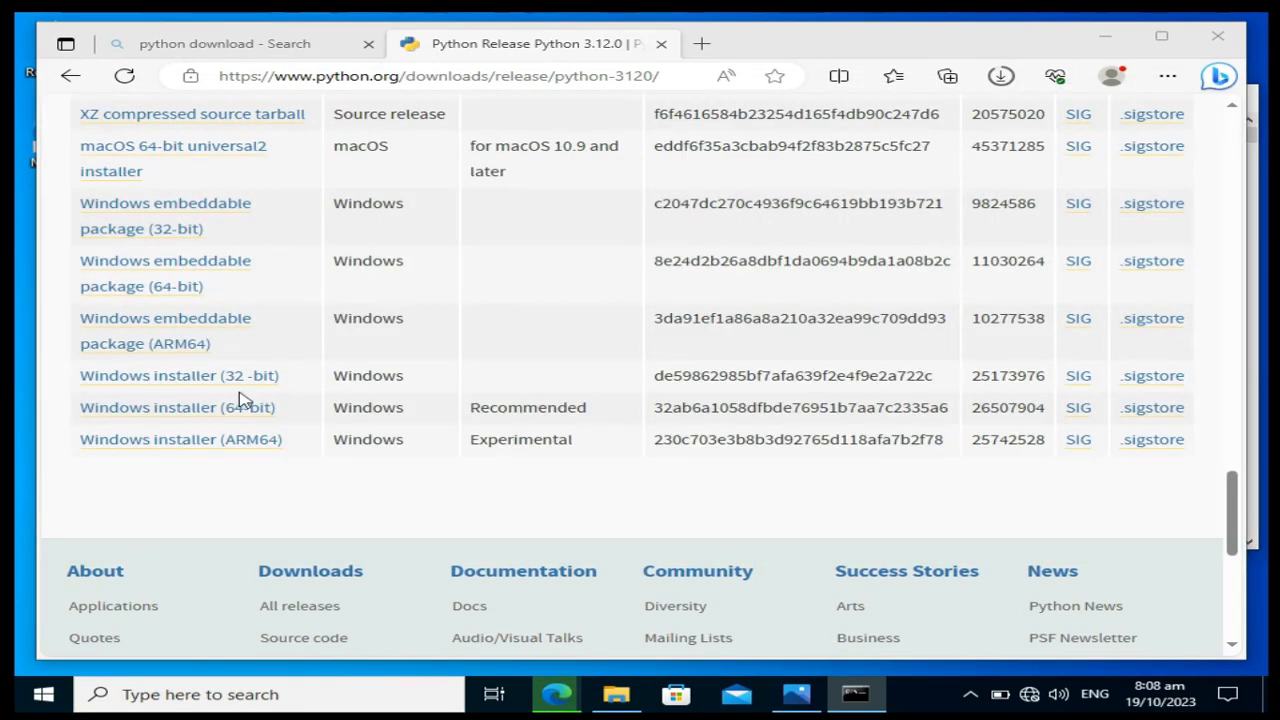
scroll(332, 425, up, 1)
scroll(332, 427, up, 15)
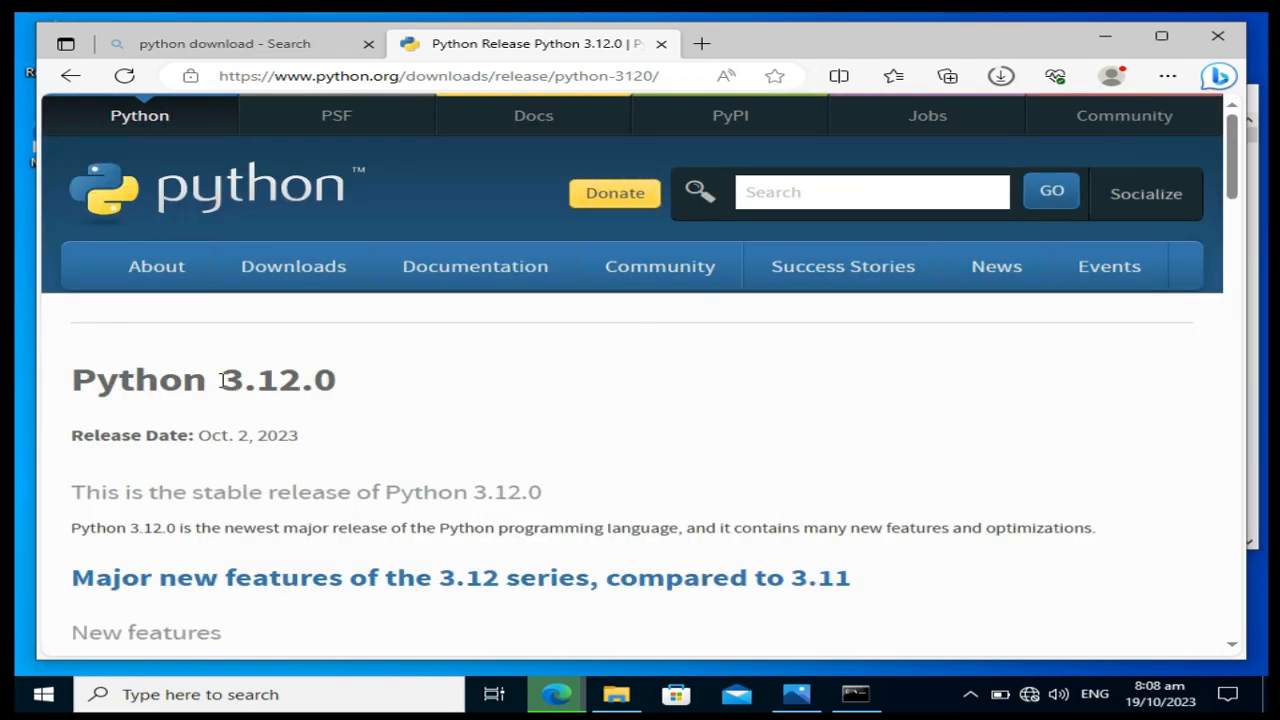
double_click(315, 381)
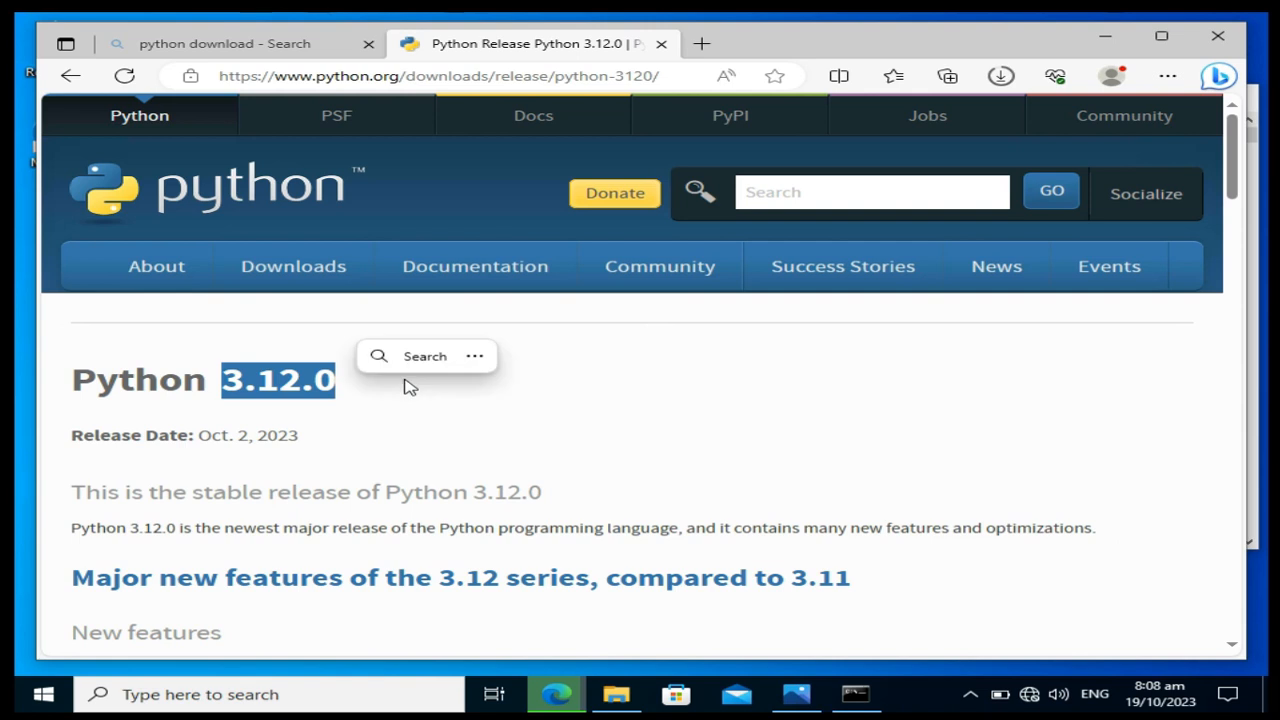
click(409, 386)
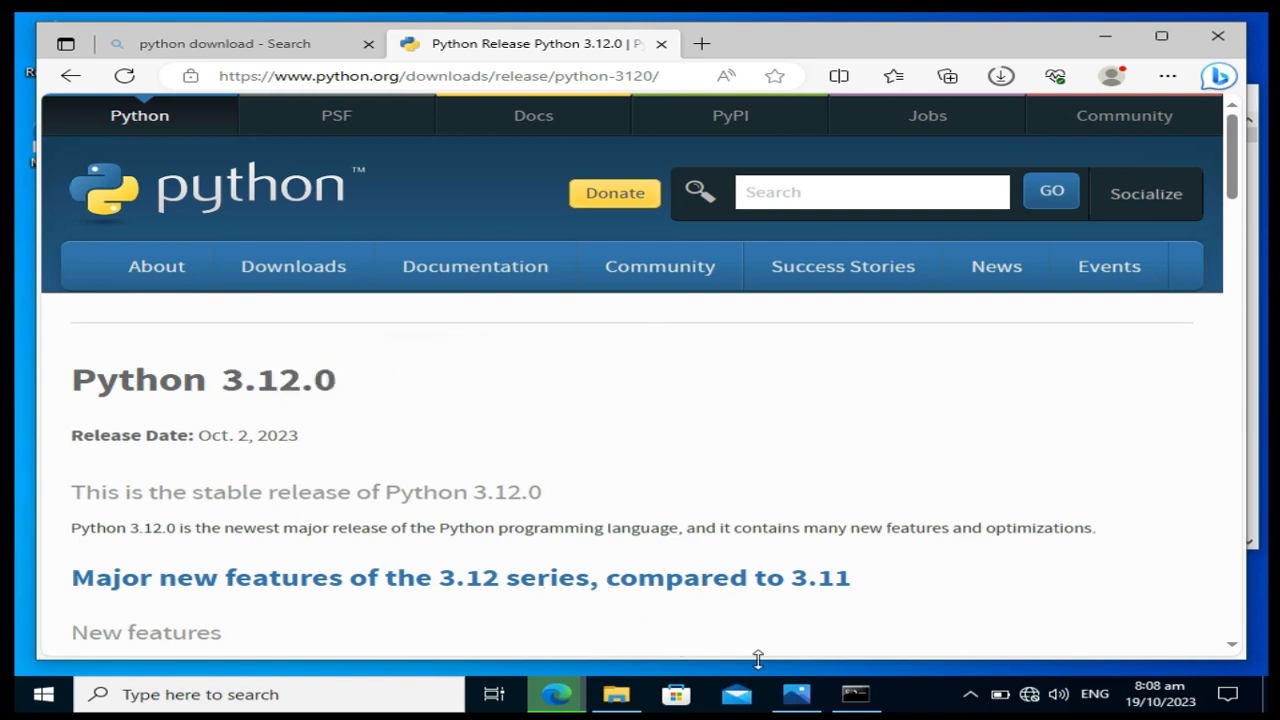
- Return to the Command Prompt and start the interactive interpreter with the command python
click(857, 697)
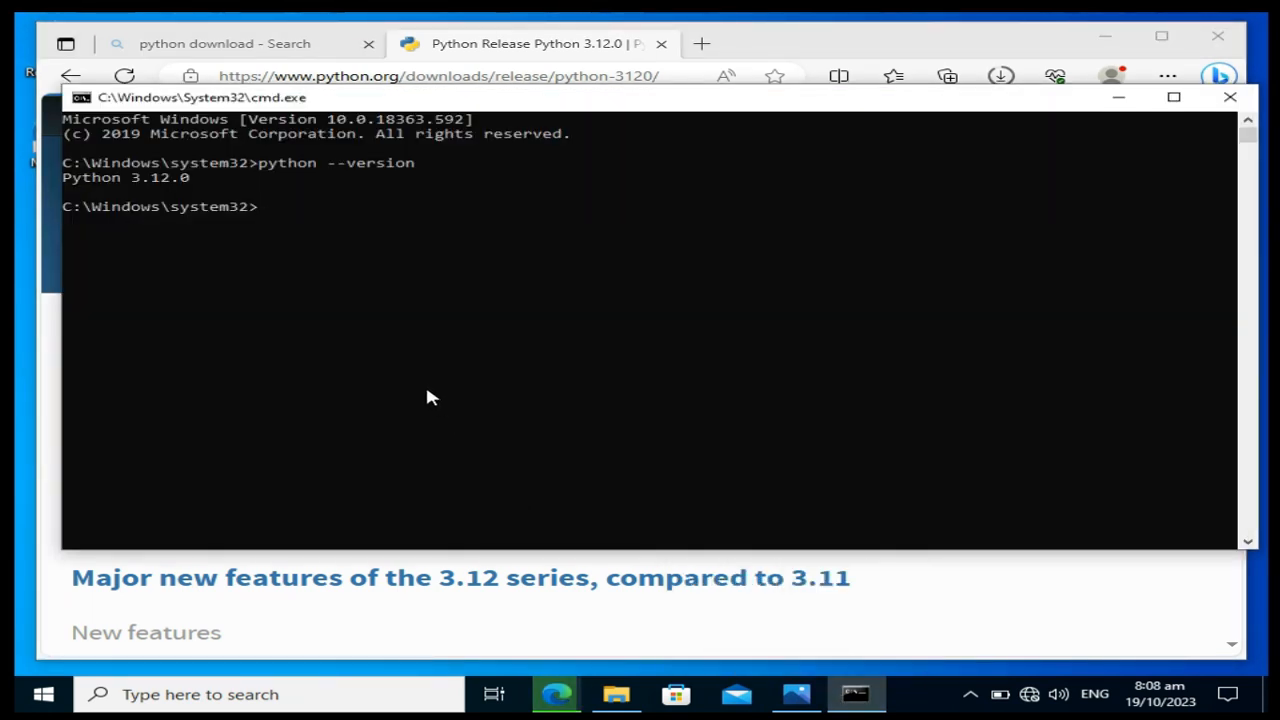
text(python)
key(Return)
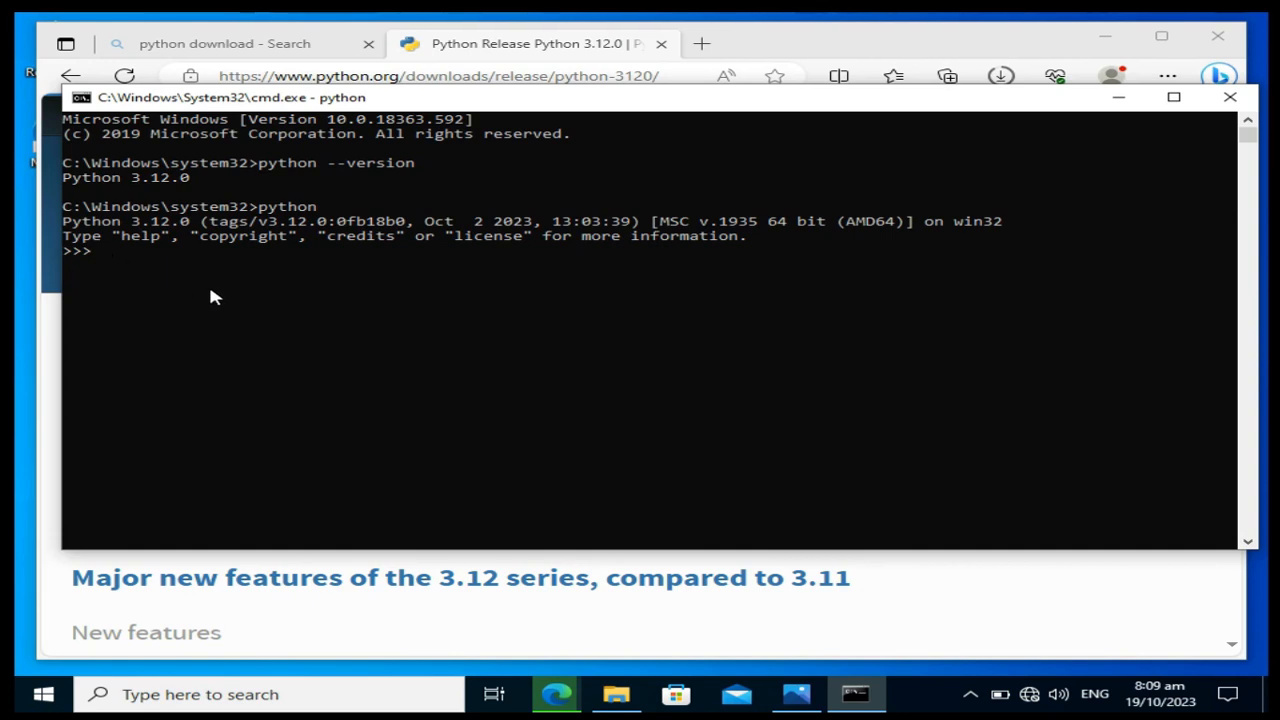
- Run print("Hello World") and evaluate 1+1 in the Python interpreter
text(print(@)
key(BackSpace)
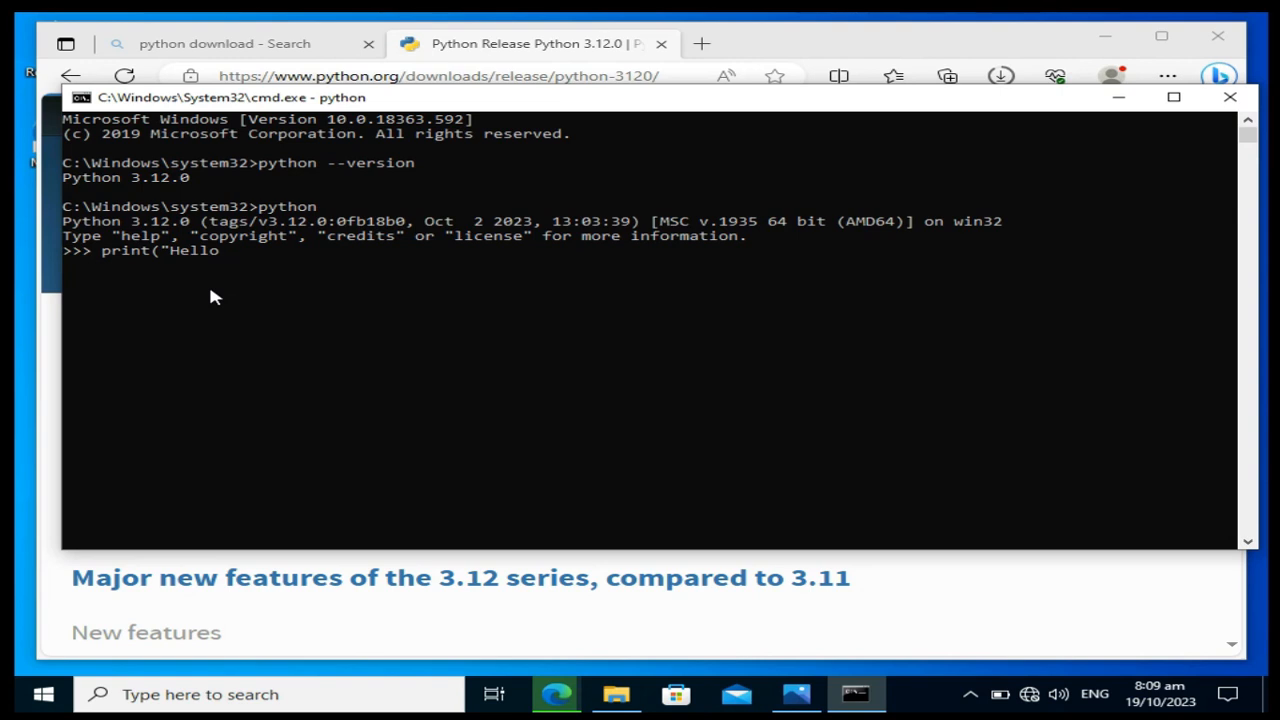
text("Hello World"))
key(Return)
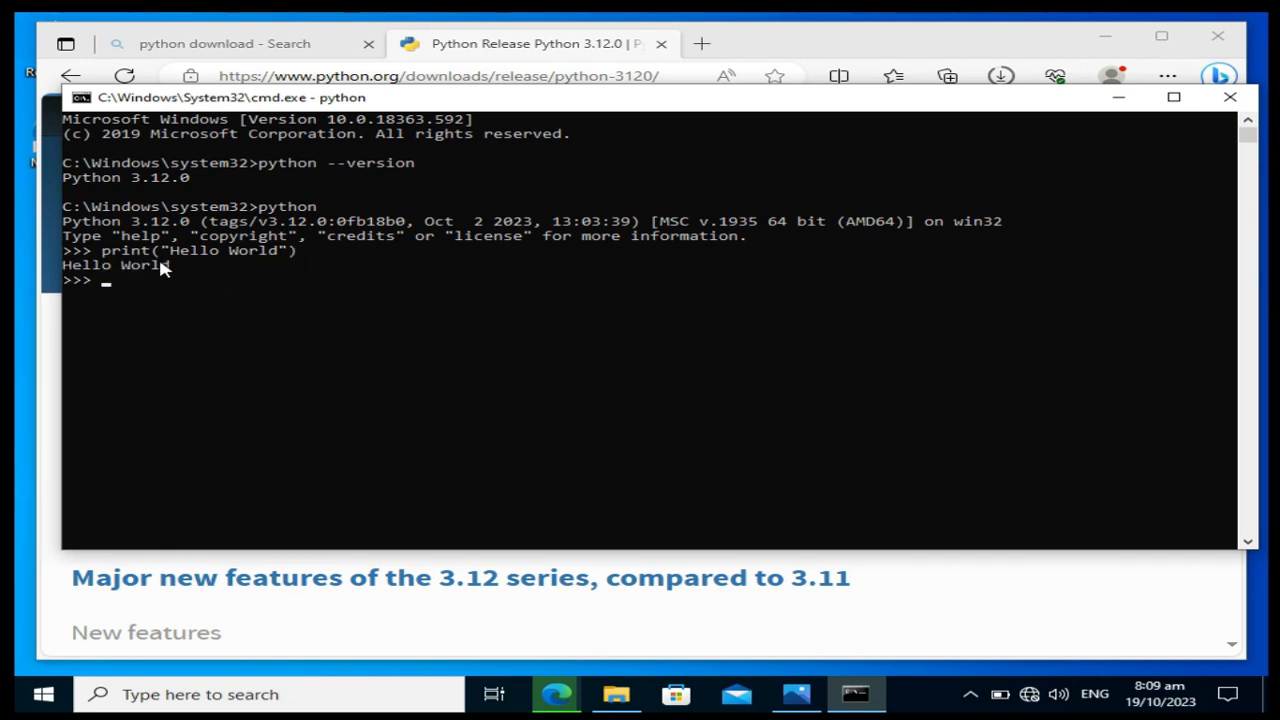
text(1+1)
key(Return)
- Exit the Python interpreter with quit() and minimize the Command Prompt window
text(quit())
key(Return)
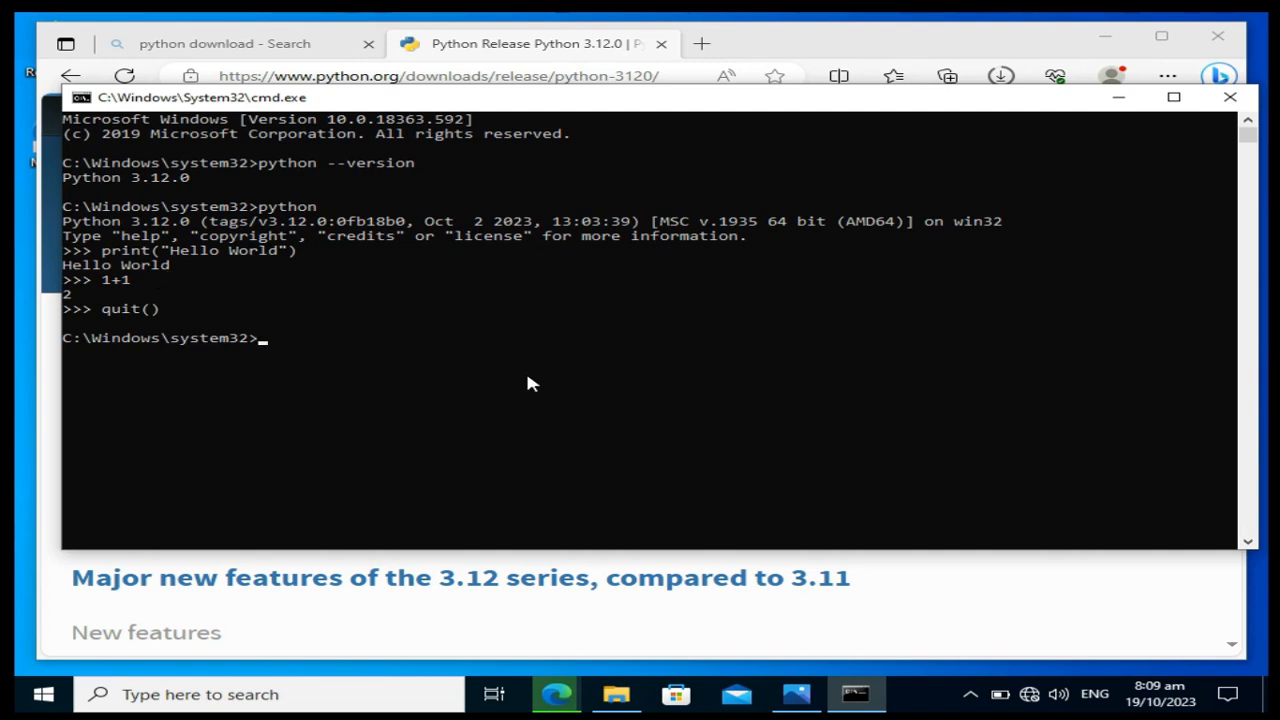
click(1120, 98)
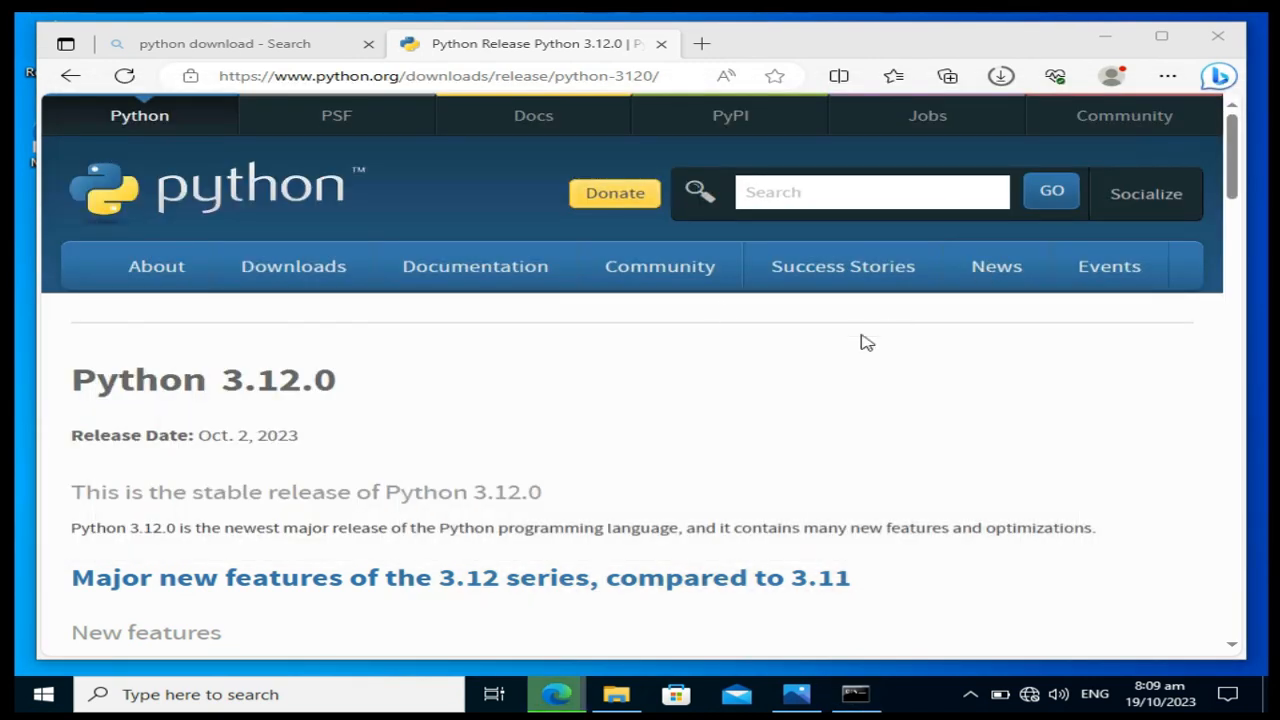